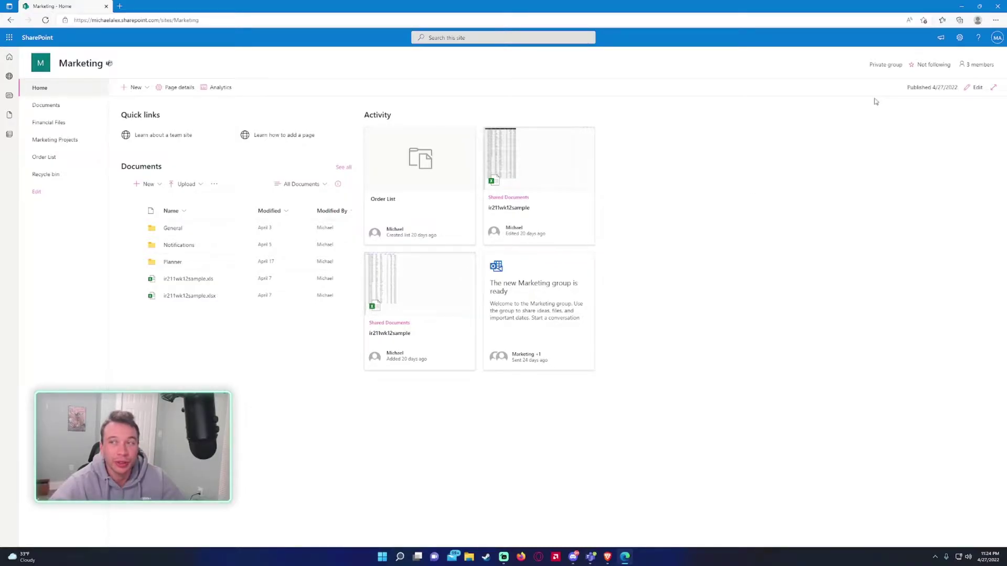
Step: Open Site permissions from the Marketing site's Settings pane
left_click(959, 37)
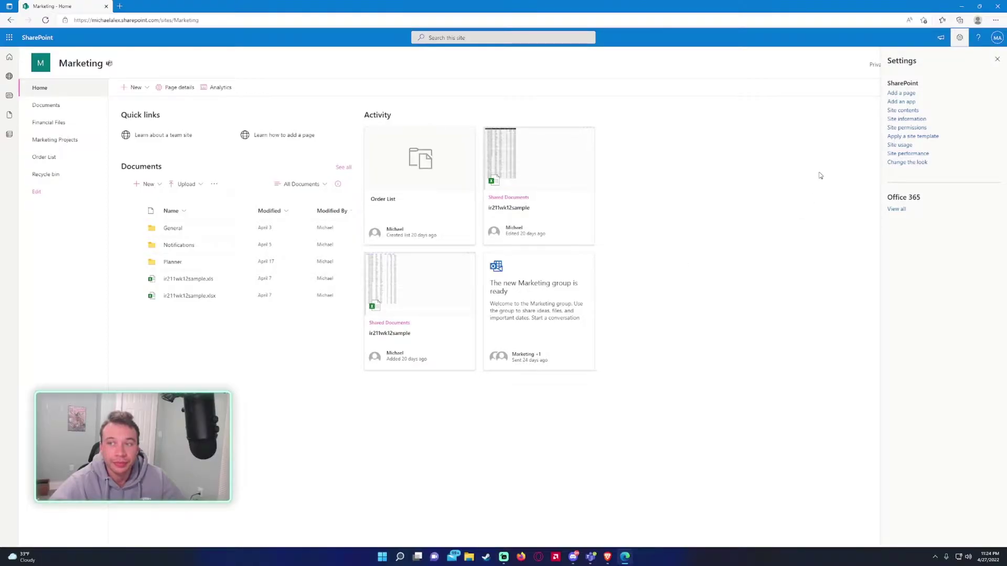
left_click(997, 59)
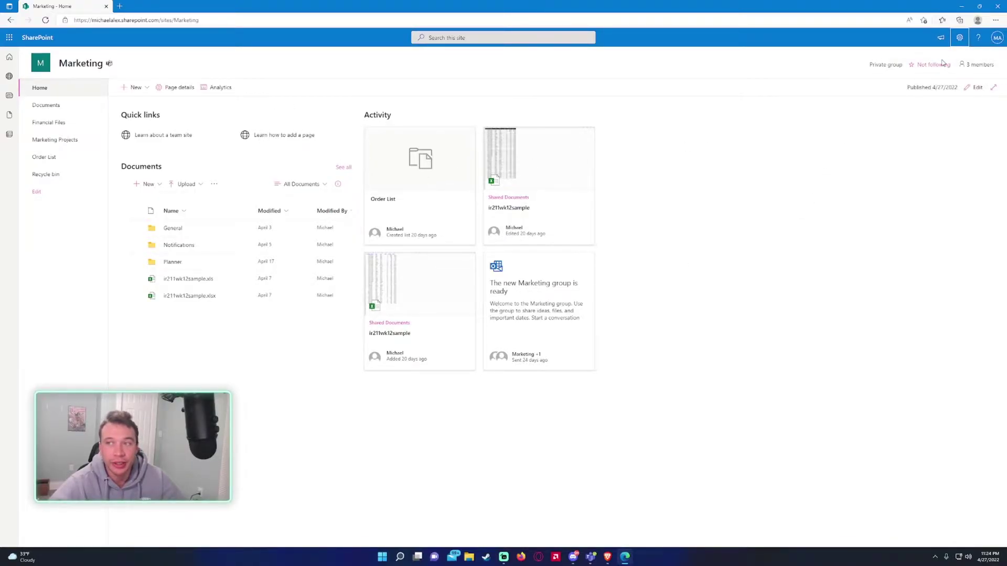
left_click(959, 37)
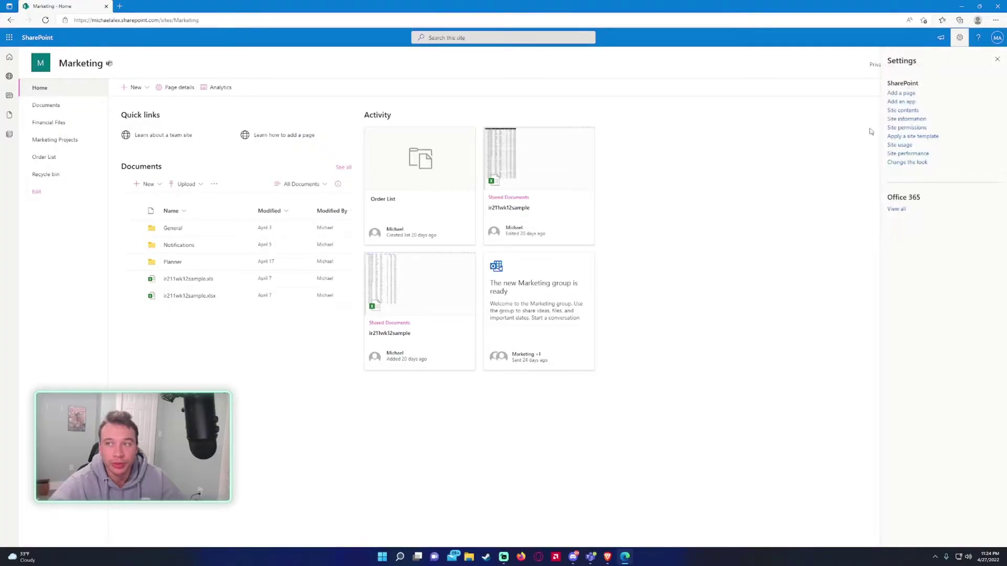
left_click(905, 128)
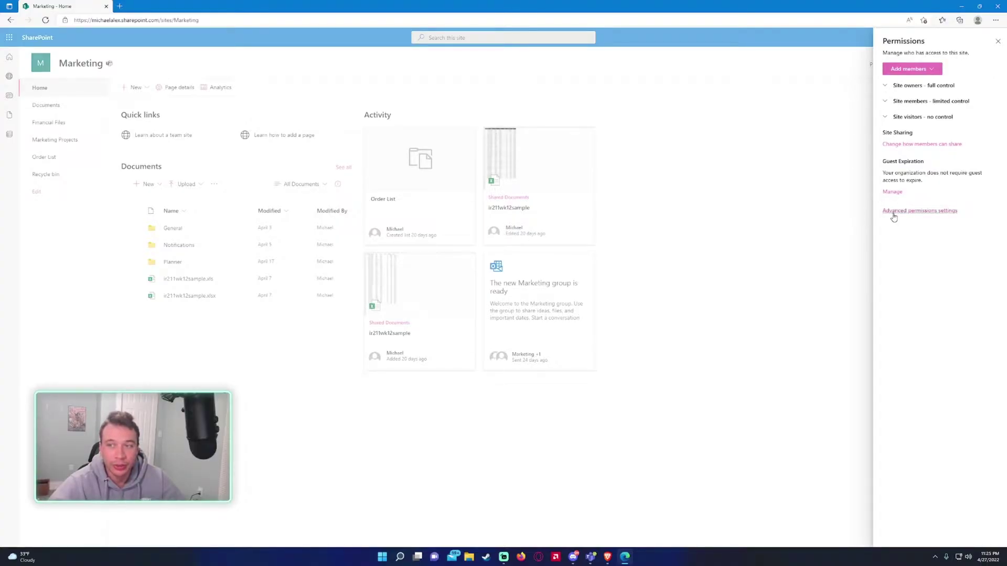
left_click(998, 41)
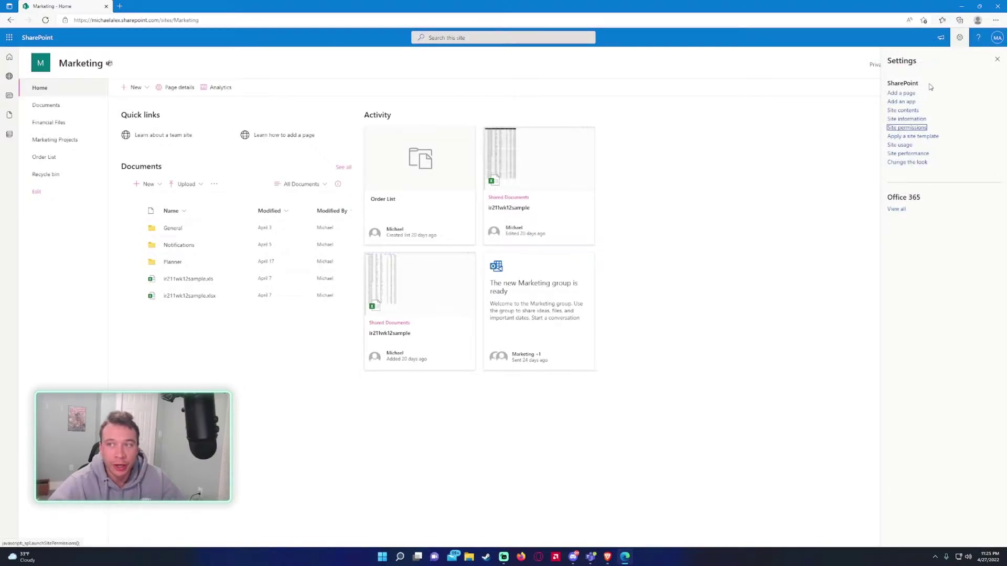
left_click(903, 128)
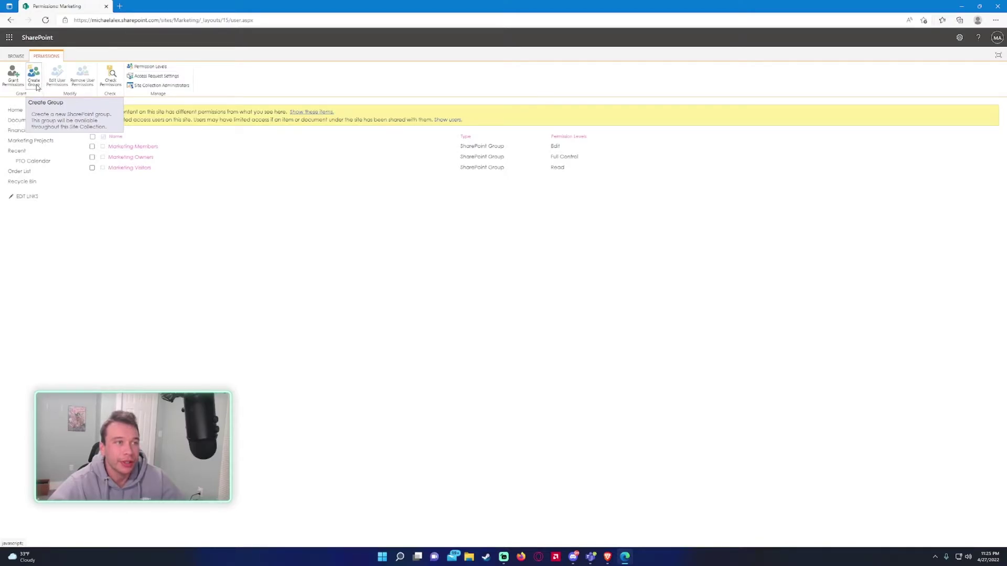
Step: Create a group named 'Business Department', described as 'This is a group containing the Business Department users.'
left_click(33, 77)
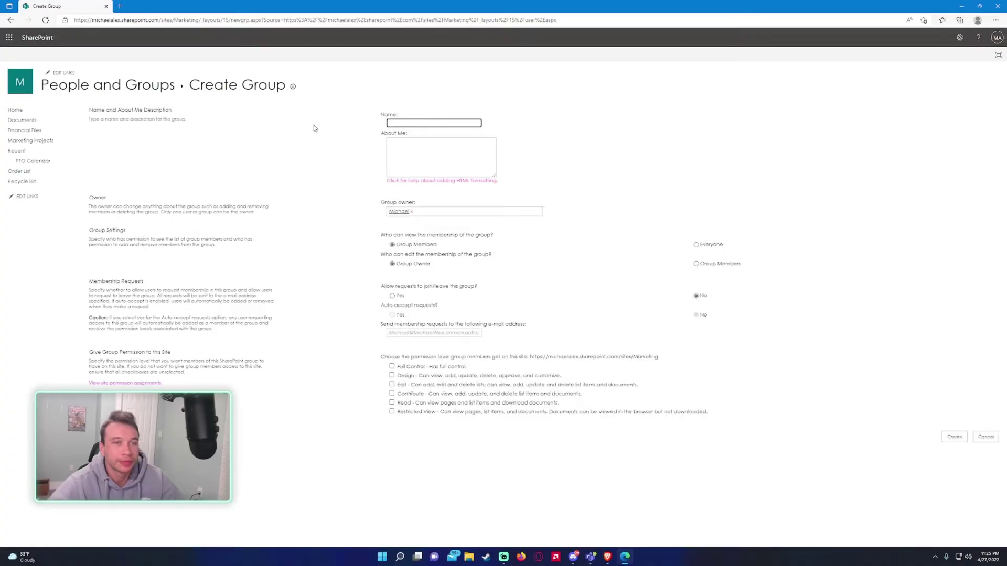
left_click(391, 122)
type("Bi")
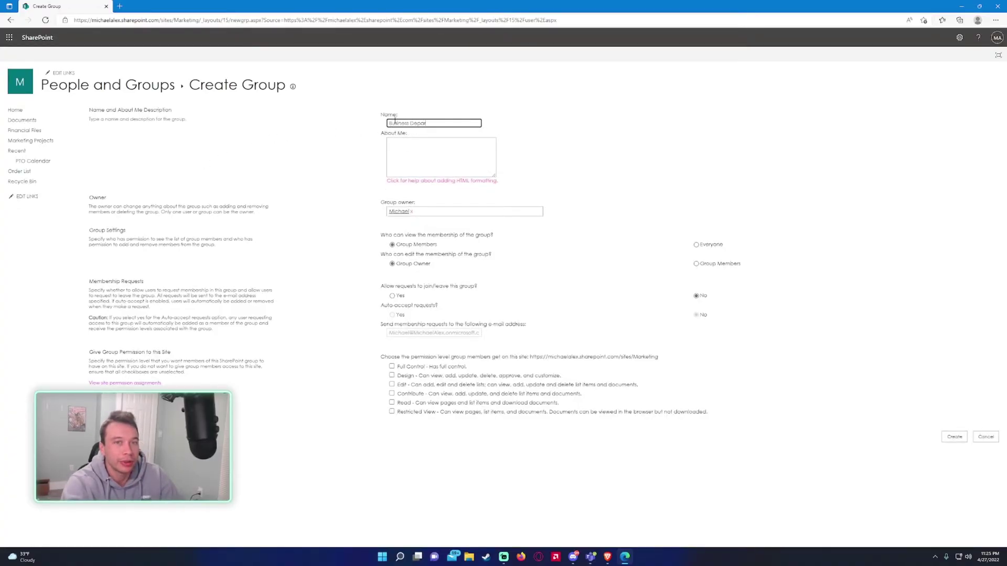
key("Tab")
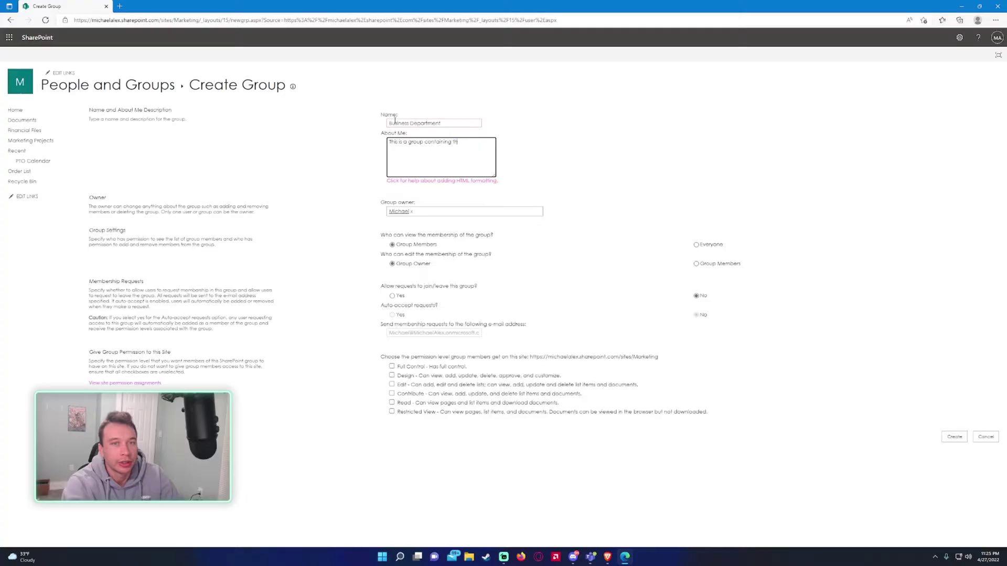
type("partment Users.")
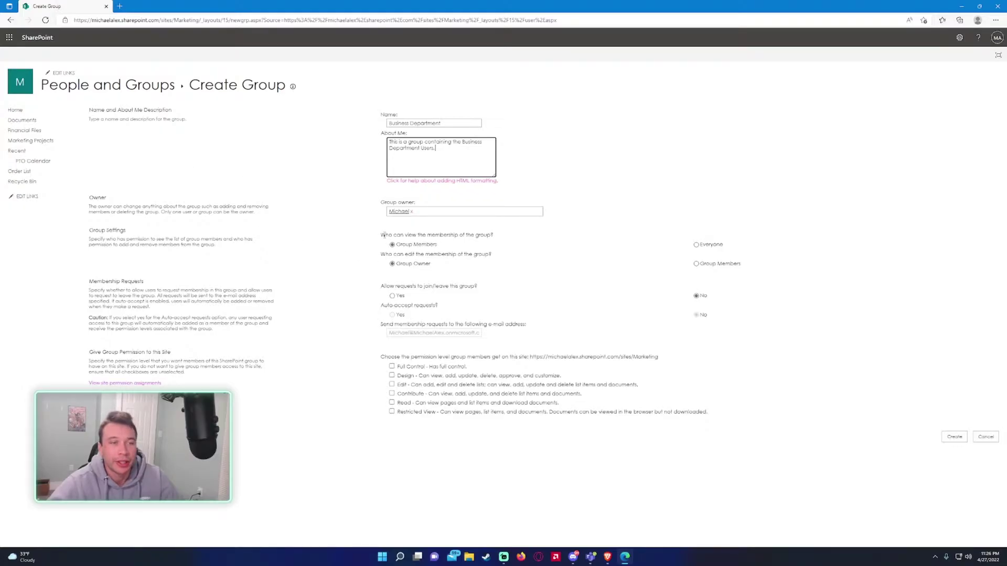
left_click_drag(384, 235, 472, 235)
left_click(410, 237)
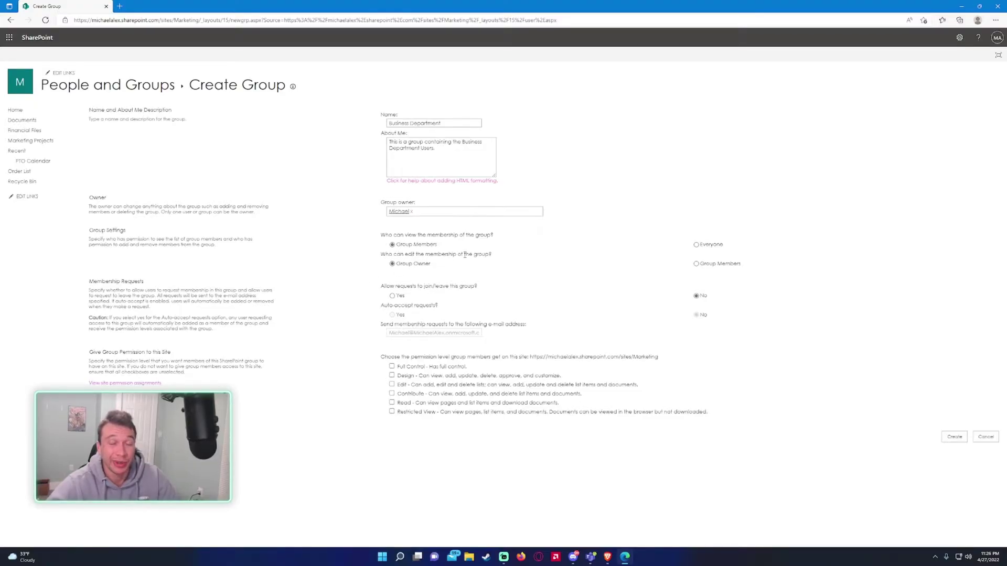
left_click_drag(383, 256, 472, 257)
left_click(469, 257)
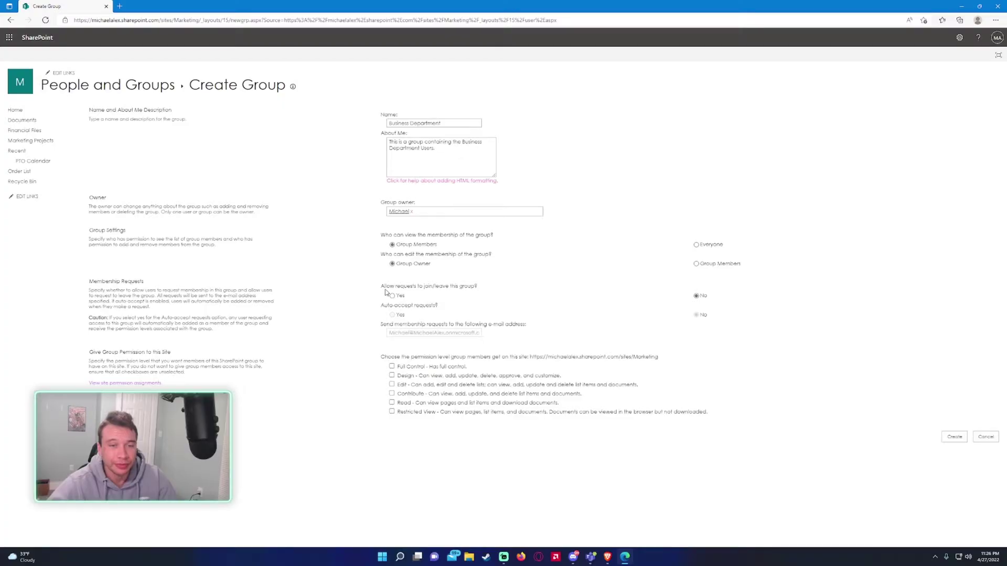
left_click_drag(382, 288, 476, 287)
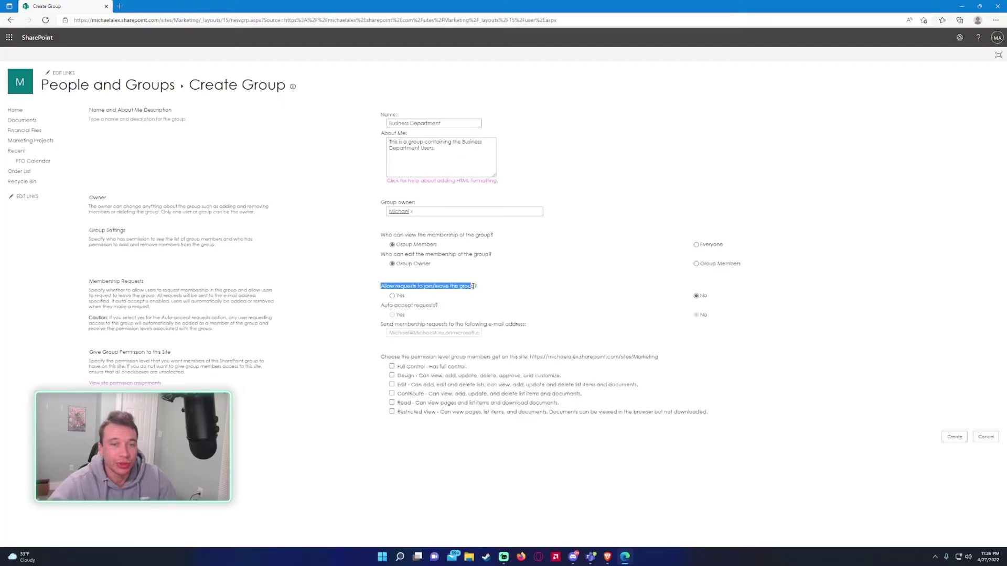
left_click(390, 292)
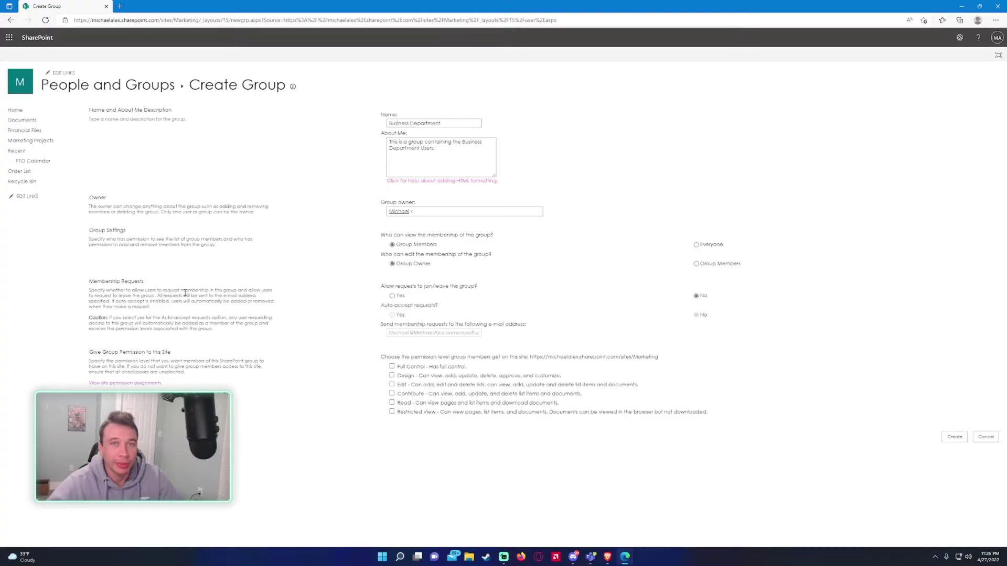
left_click(392, 297)
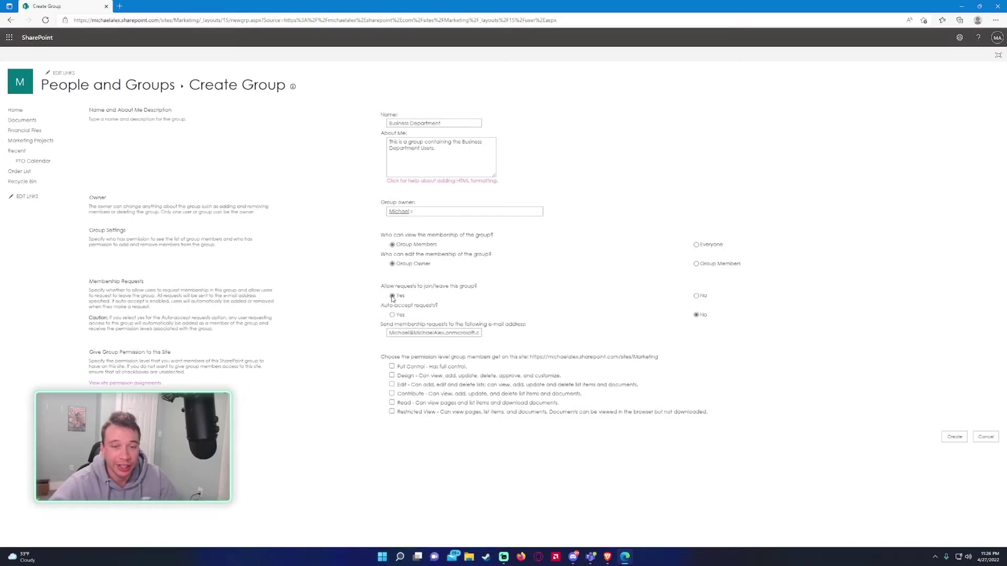
left_click_drag(379, 309, 440, 311)
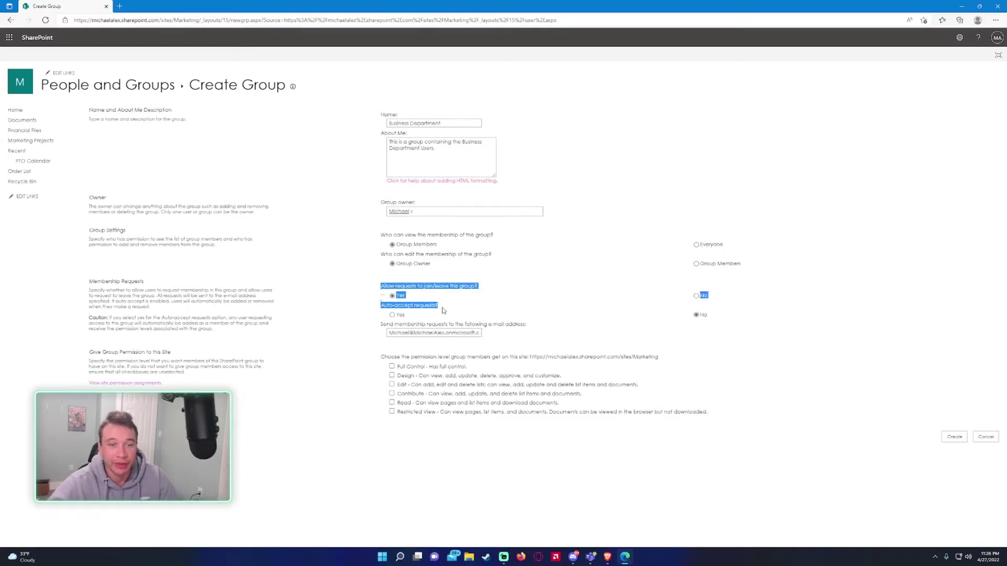
left_click(440, 310)
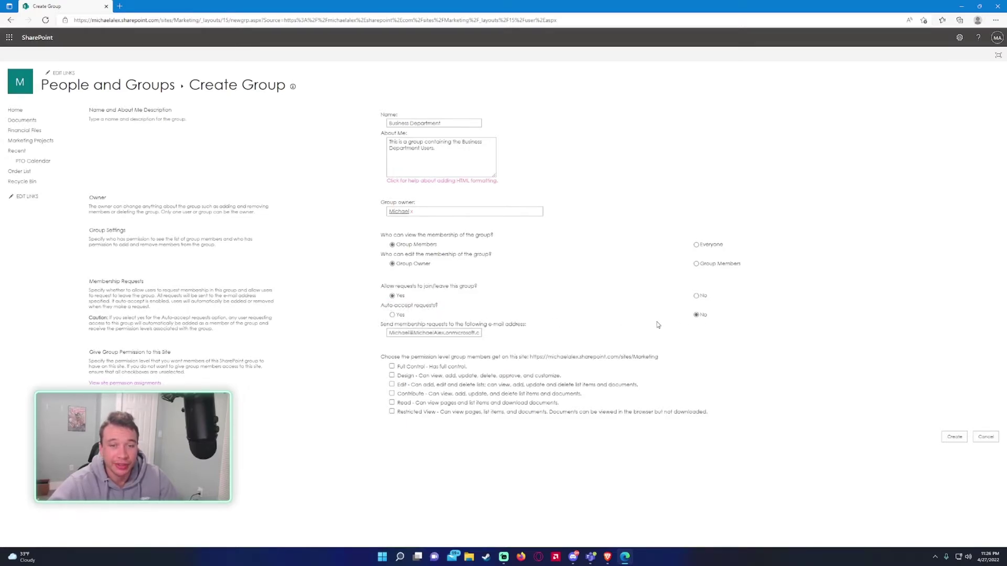
left_click(399, 318)
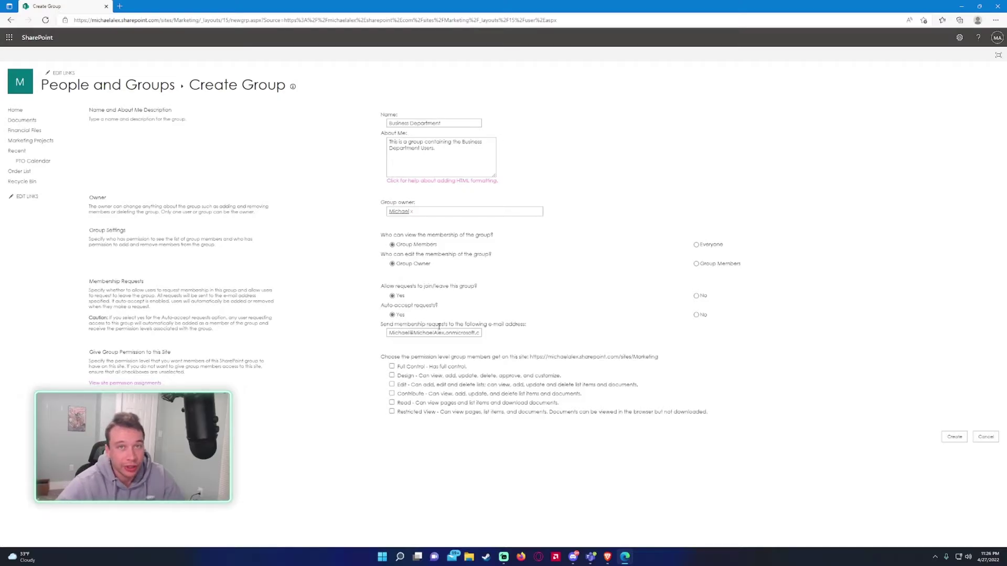
left_click(698, 315)
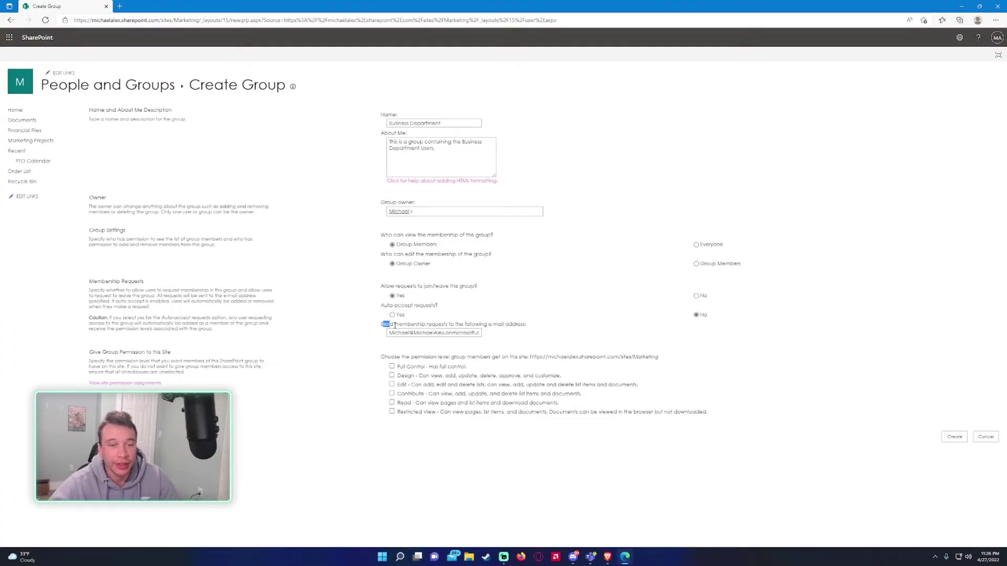
left_click_drag(395, 325, 485, 326)
left_click(486, 325)
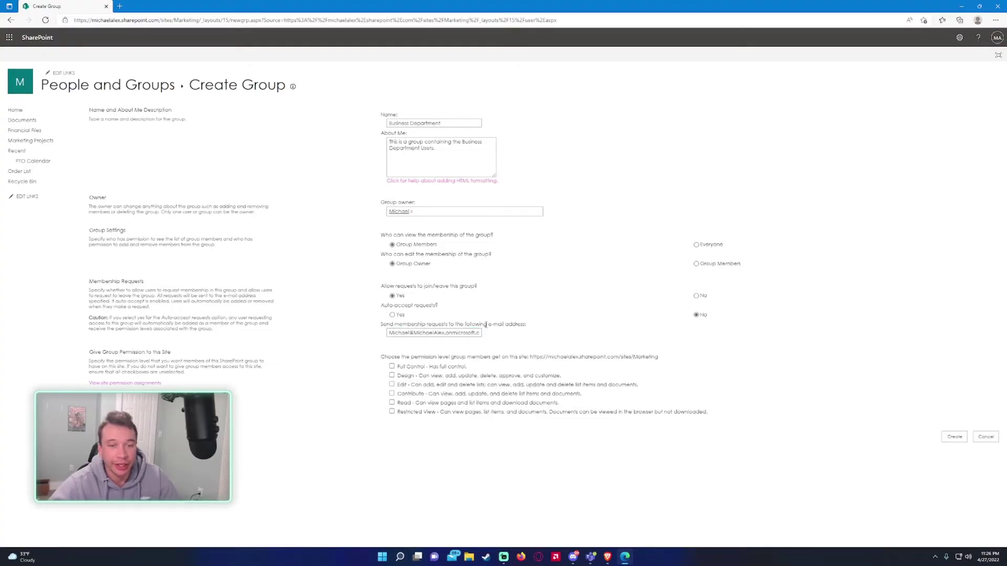
left_click_drag(381, 283, 517, 325)
left_click(451, 332)
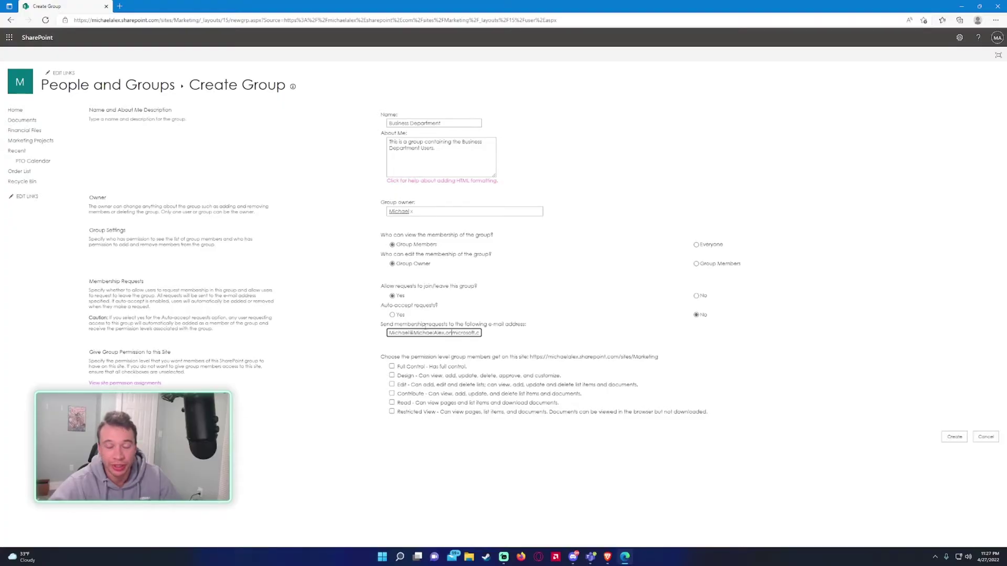
left_click(442, 317)
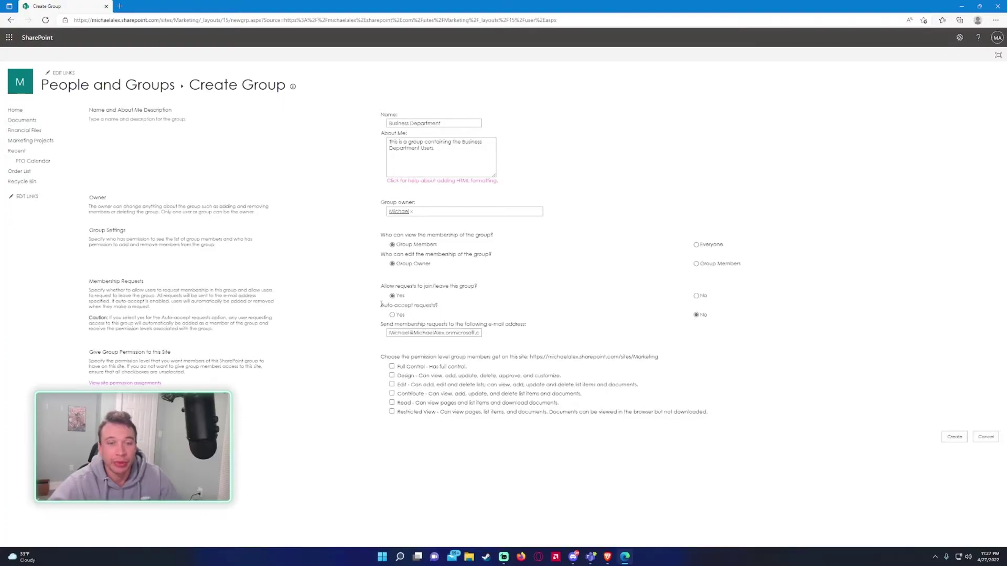
left_click(697, 296)
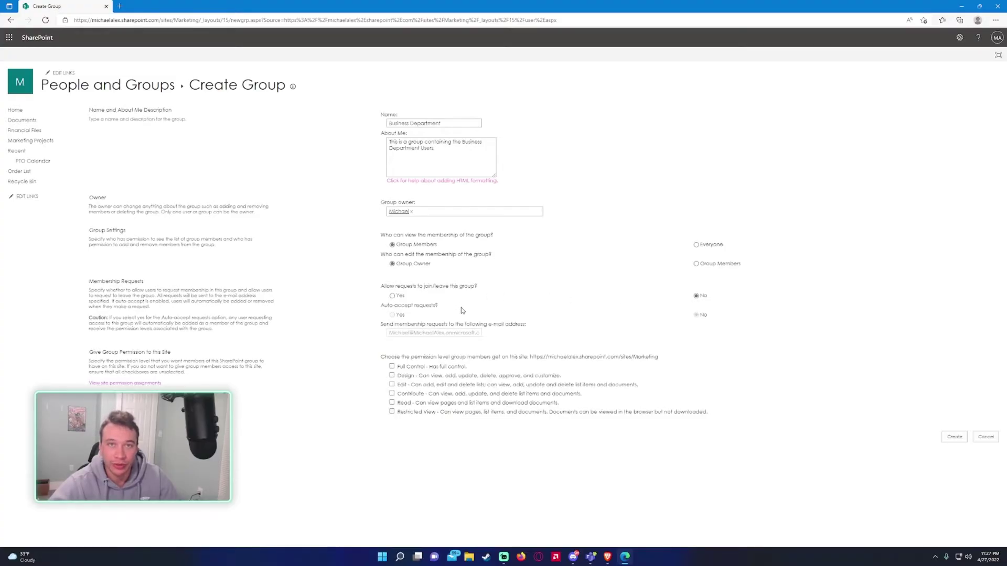
Step: Grant the Business Department group only Read permission and create the group
left_click_drag(110, 318, 240, 335)
left_click(243, 333)
triple_click(246, 330)
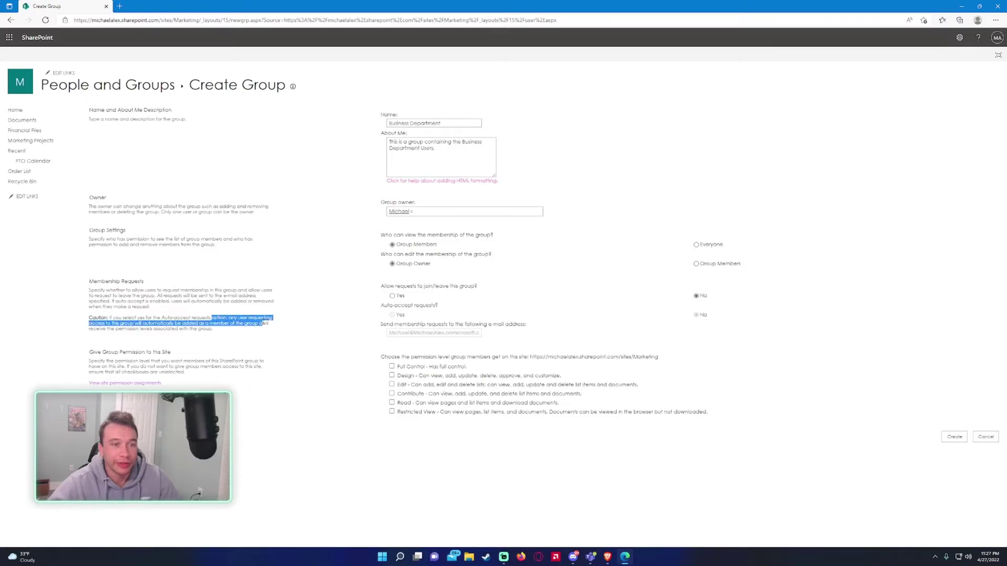
left_click(258, 330)
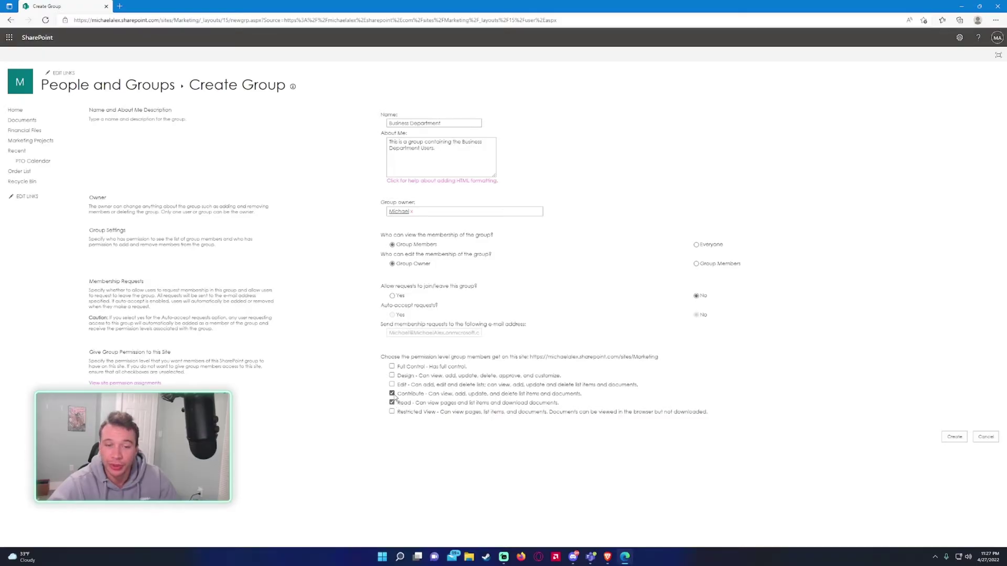
left_click(392, 376)
left_click(392, 376)
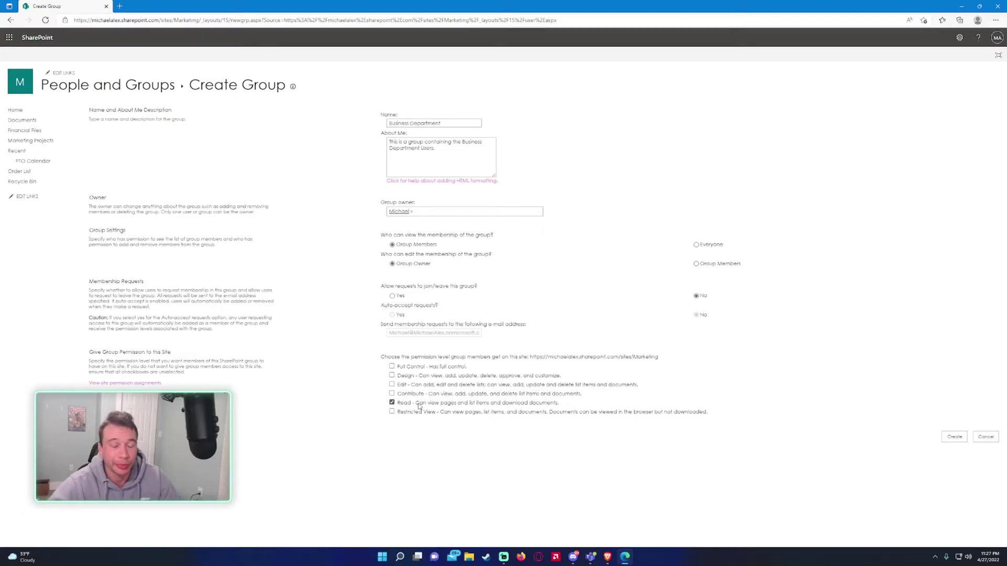
left_click(957, 440)
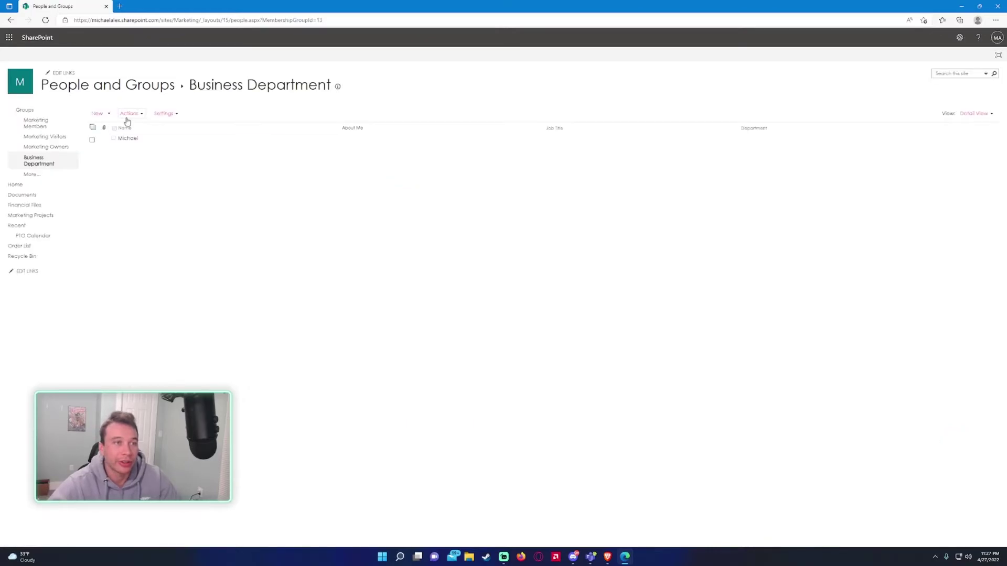
left_click(26, 109)
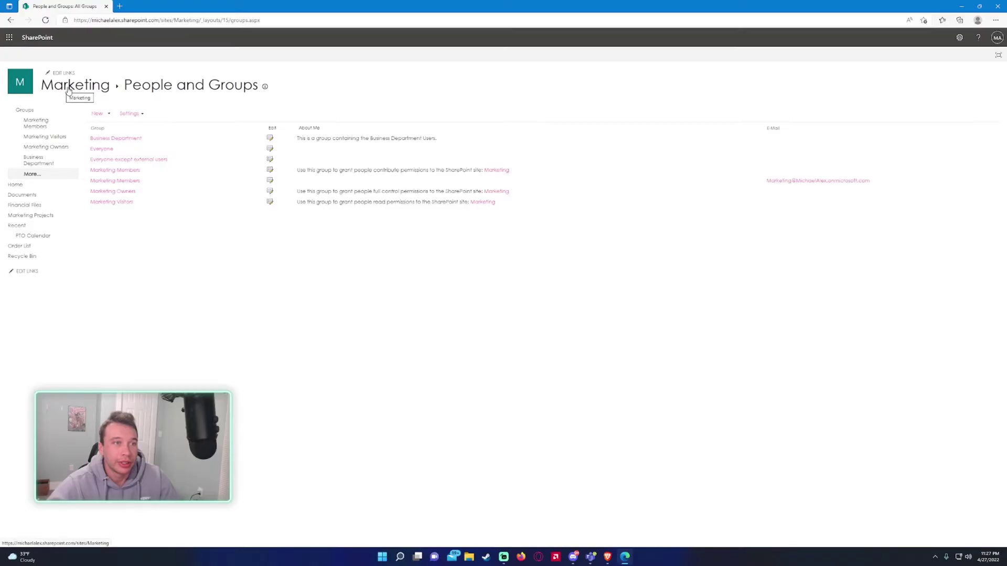
left_click(74, 99)
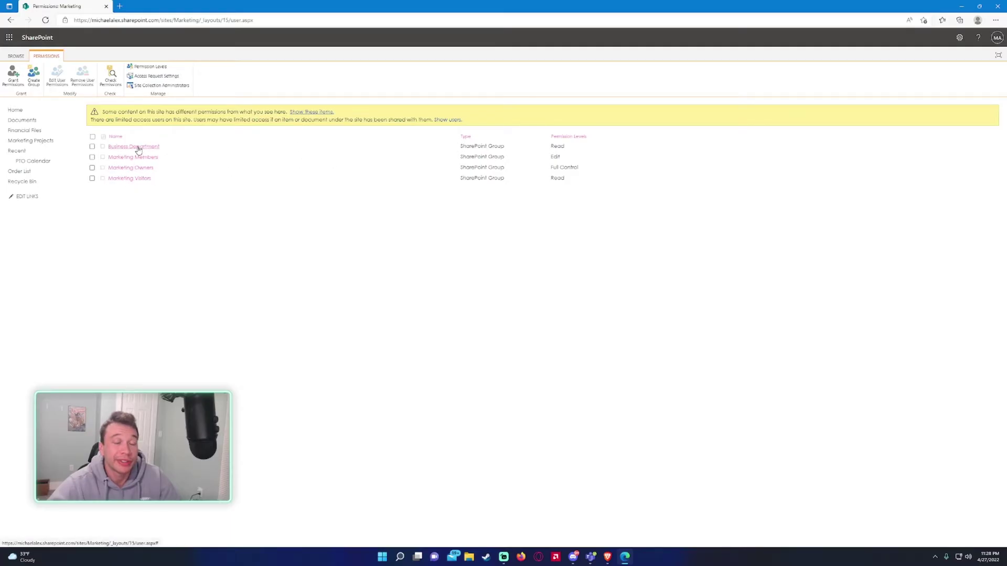
left_click(92, 146)
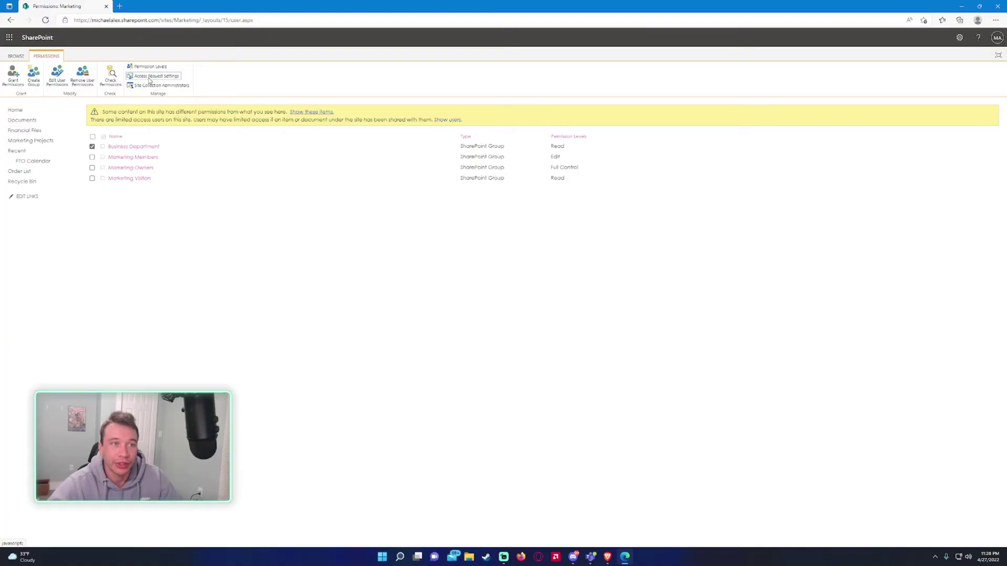
left_click(92, 147)
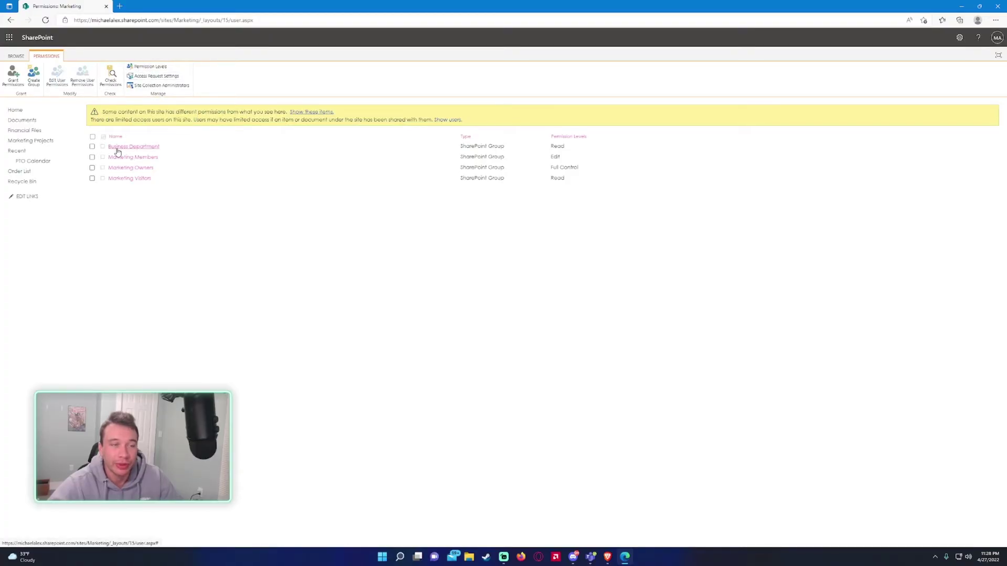
left_click(119, 149)
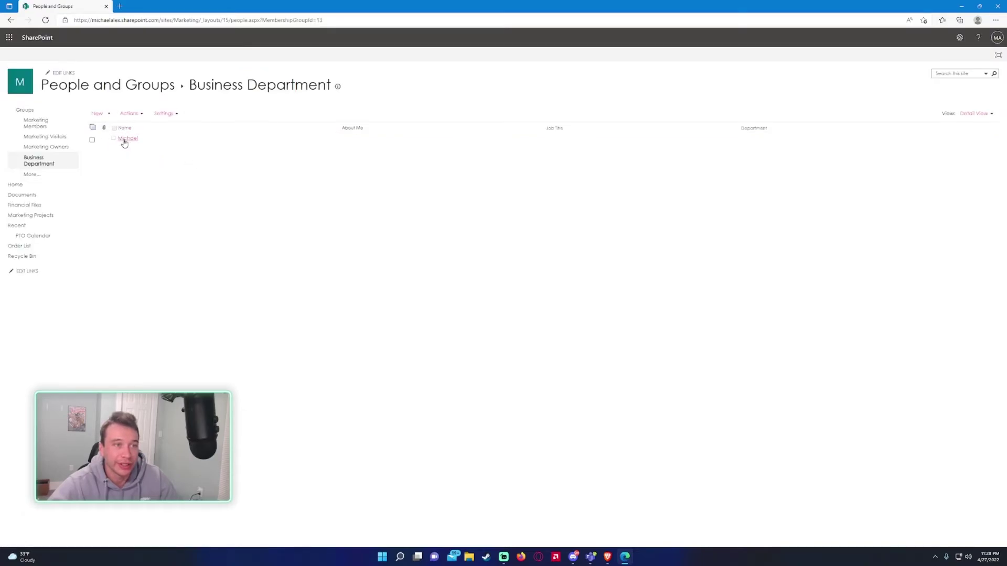
Step: Add the user found by searching 'abby' to Business Department, with email invitation off
left_click(107, 114)
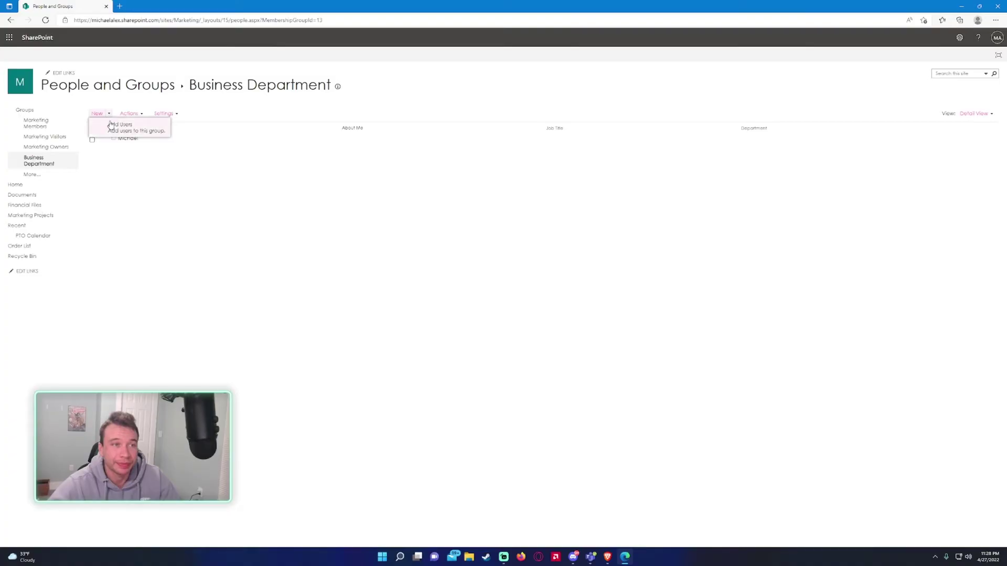
left_click(122, 130)
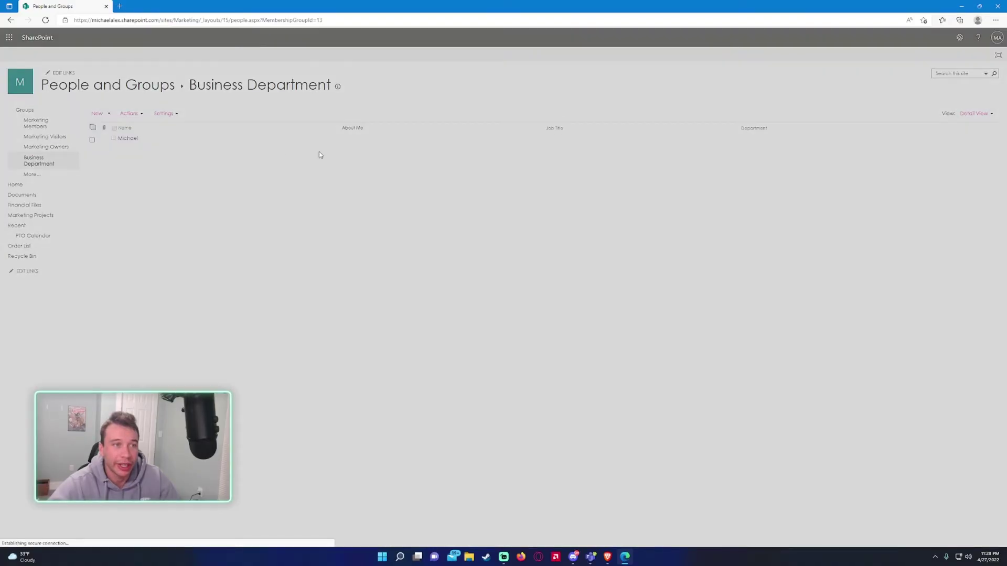
left_click(503, 258)
type("abb")
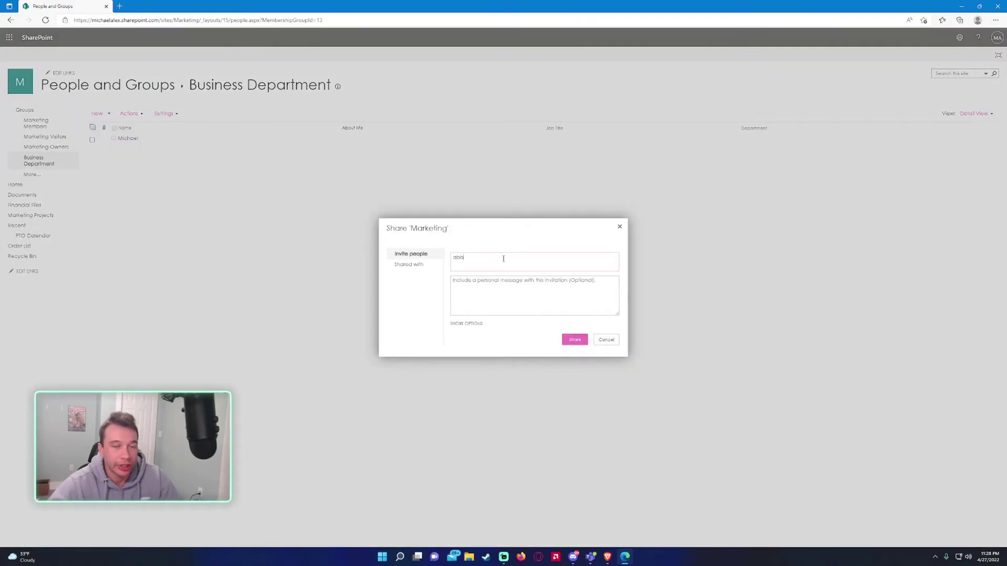
type("y")
left_click(475, 278)
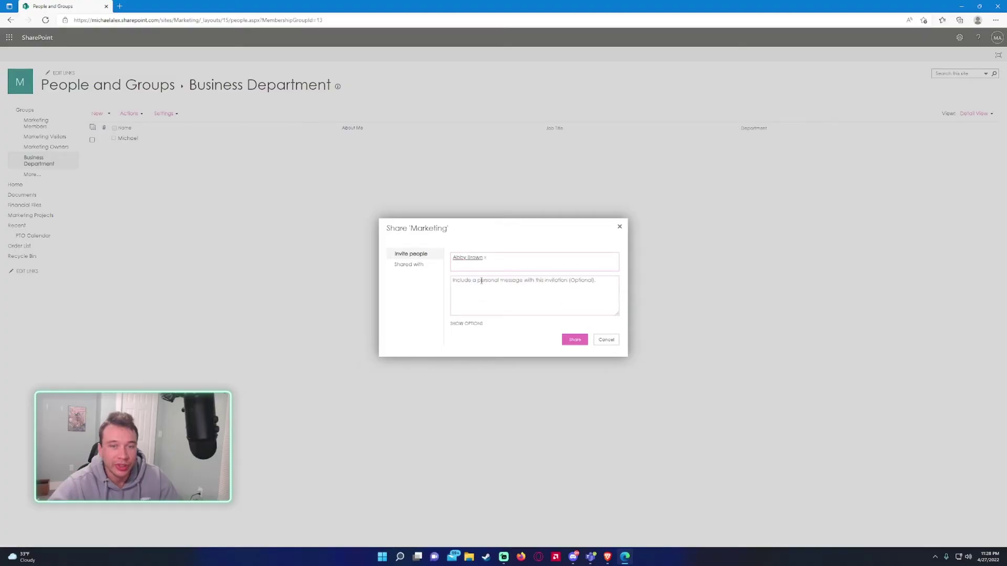
left_click(466, 323)
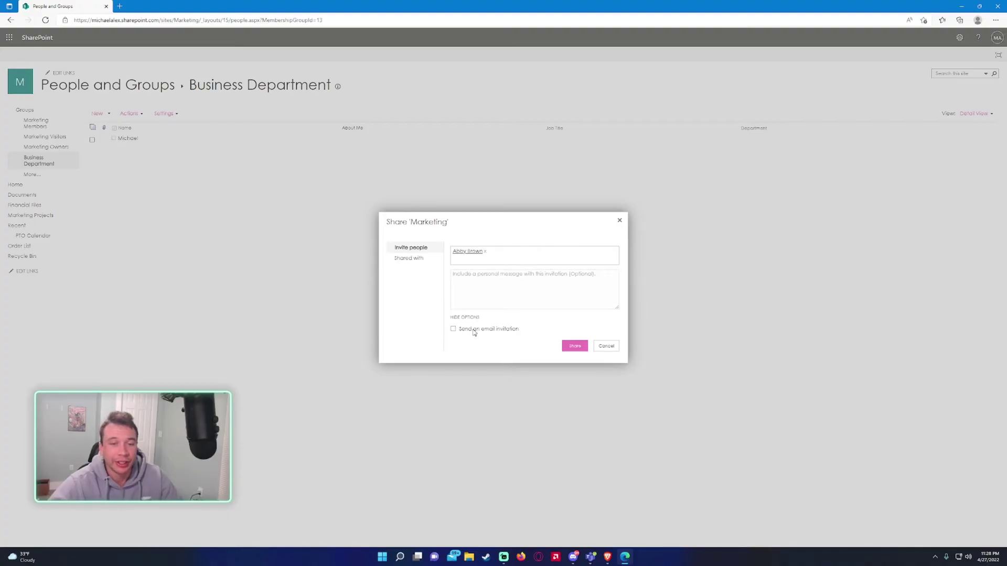
left_click(473, 330)
left_click(474, 331)
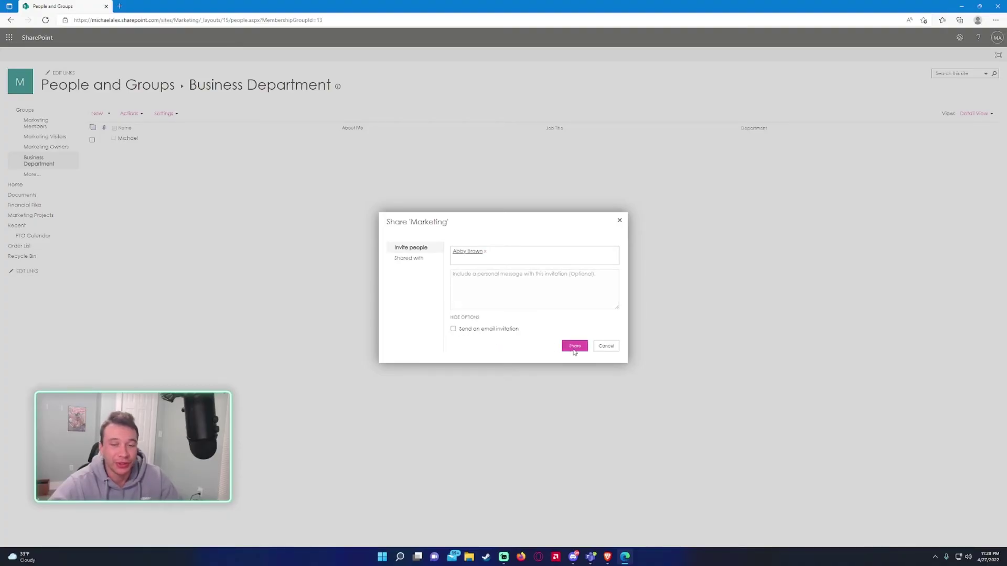
left_click(575, 347)
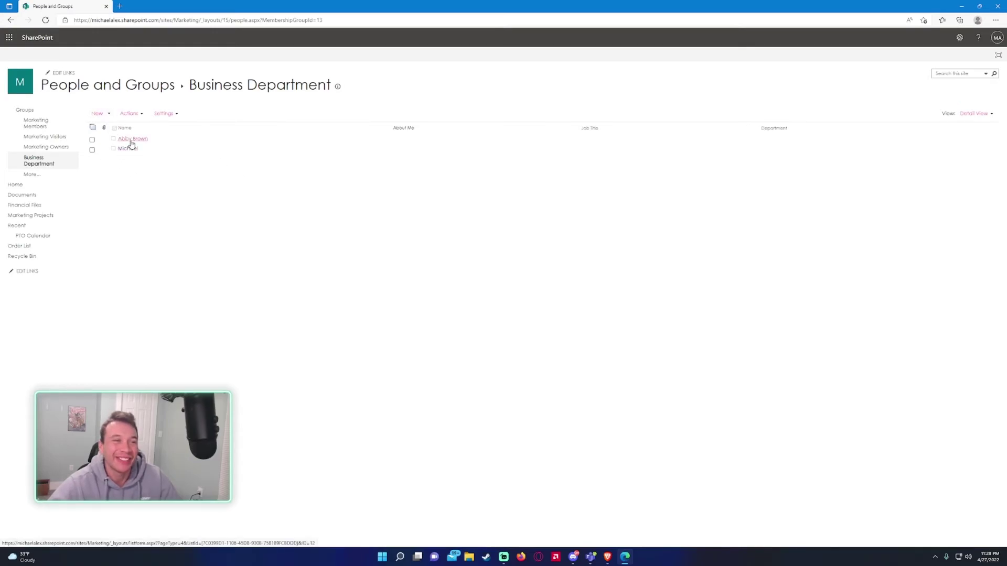
Step: Return to Marketing permissions, check Business Department's Read level, and open its member list
left_click(10, 20)
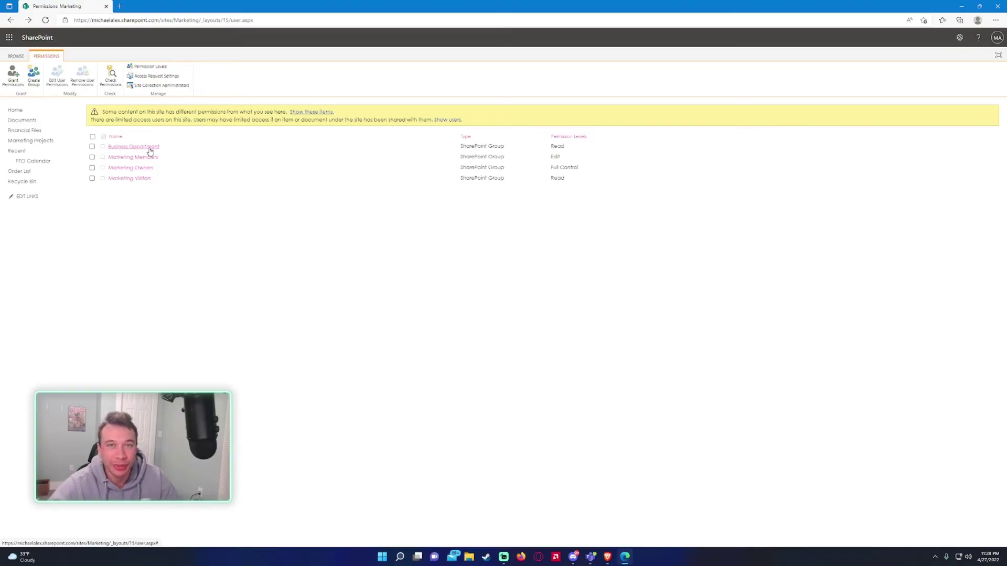
left_click_drag(568, 146, 543, 150)
left_click(532, 149)
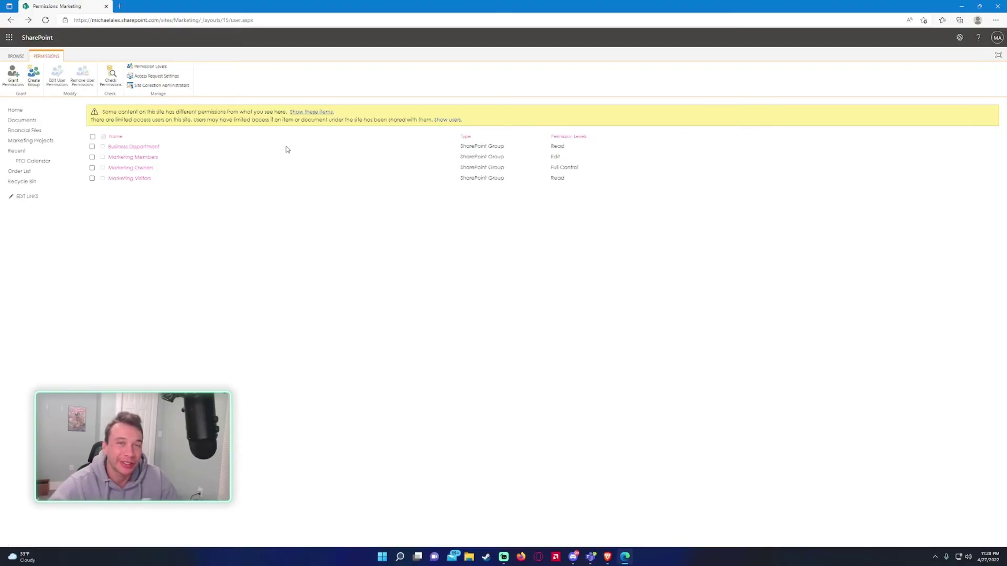
left_click(154, 148)
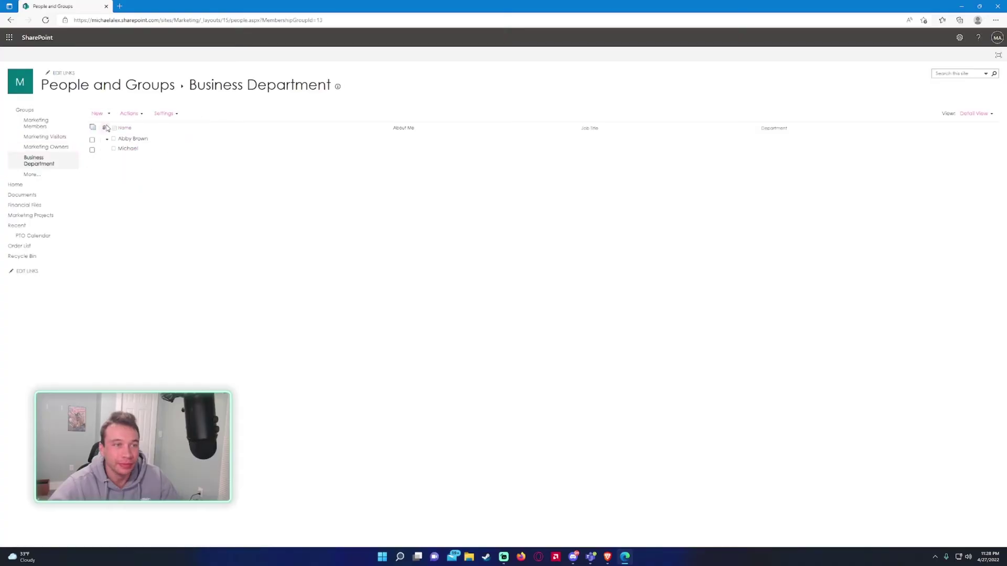
Step: Browse the group's Actions and Settings menus, open List Settings, then return to Site Permissions
left_click(130, 114)
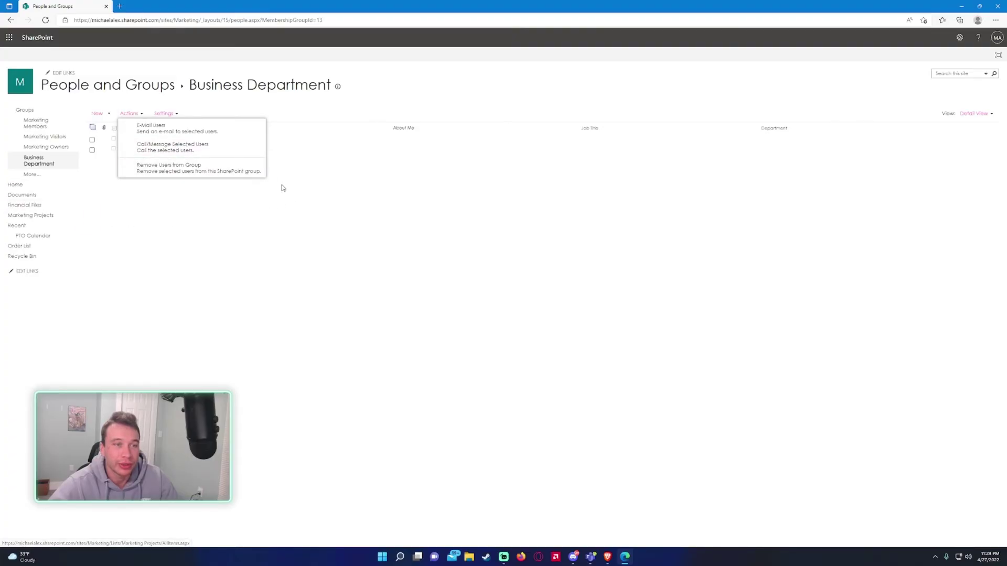
left_click(117, 185)
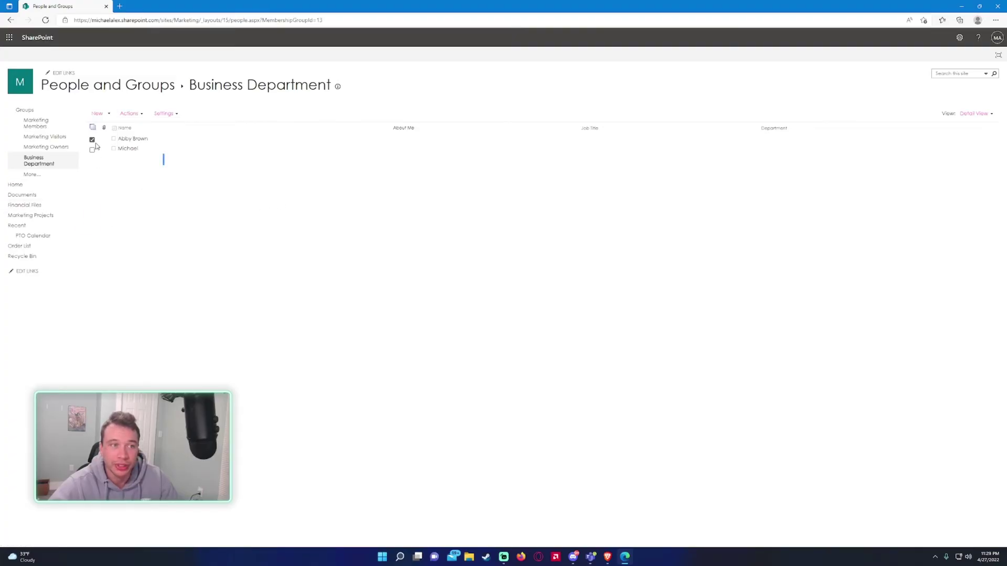
left_click(129, 114)
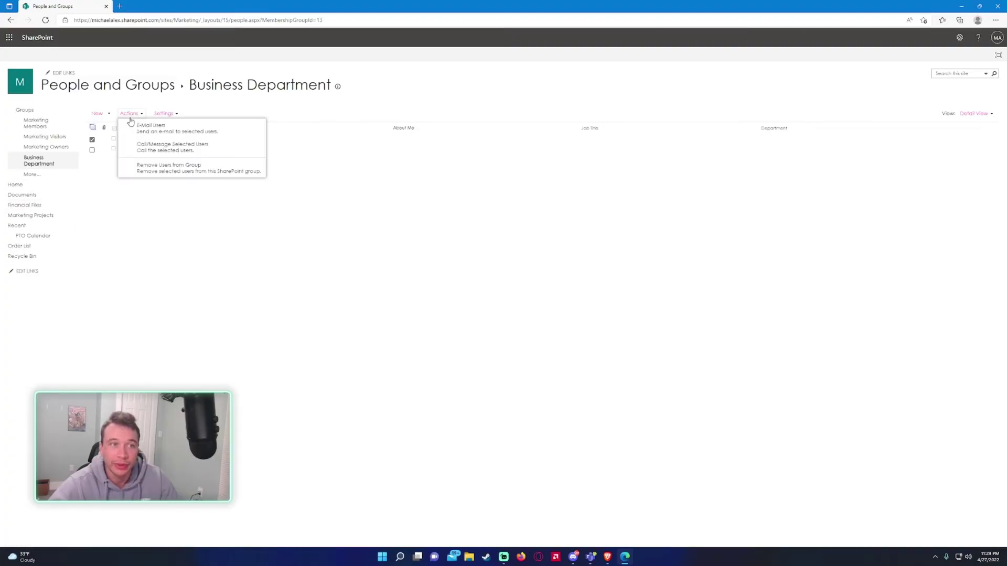
left_click(158, 180)
left_click(166, 114)
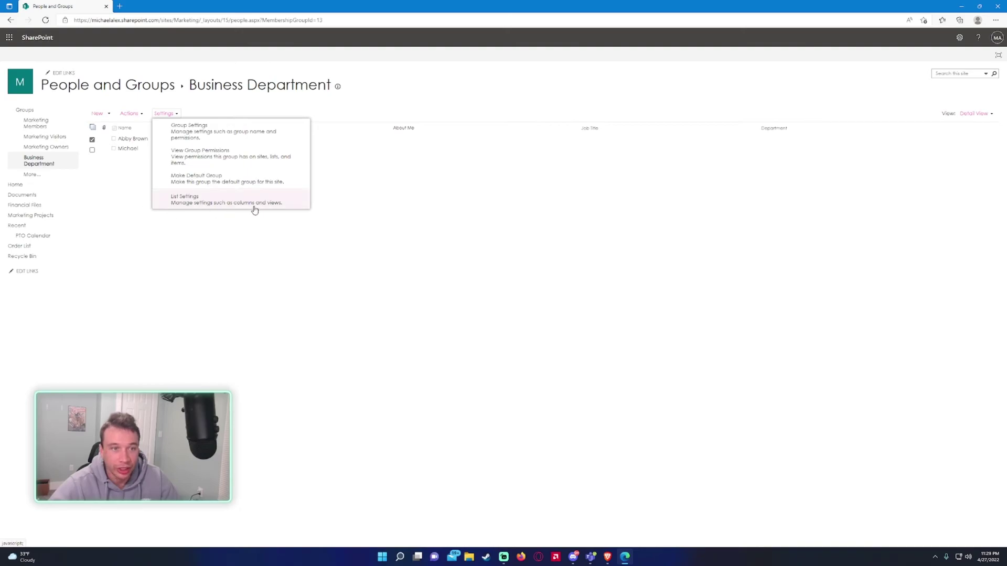
left_click(280, 206)
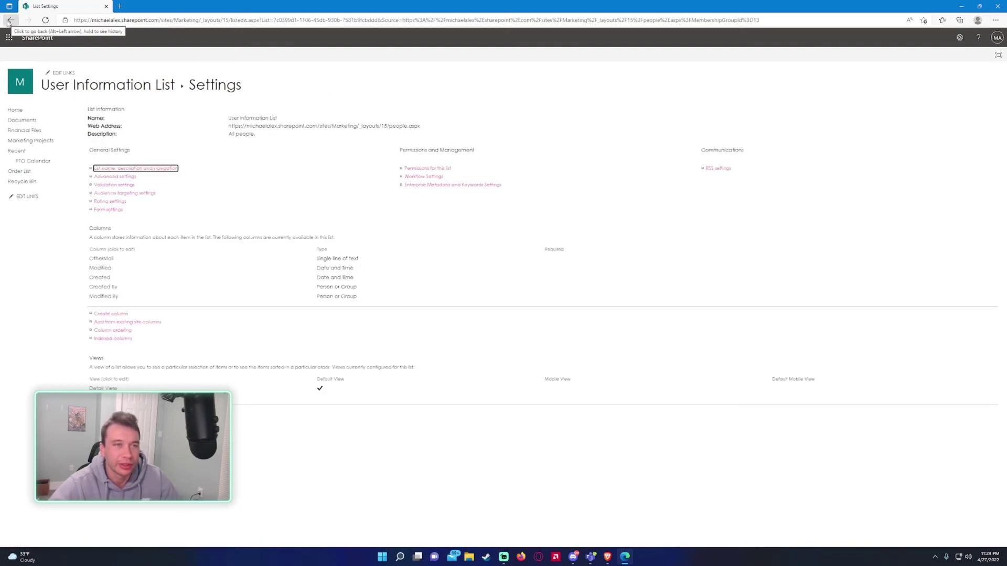
left_click(8, 22)
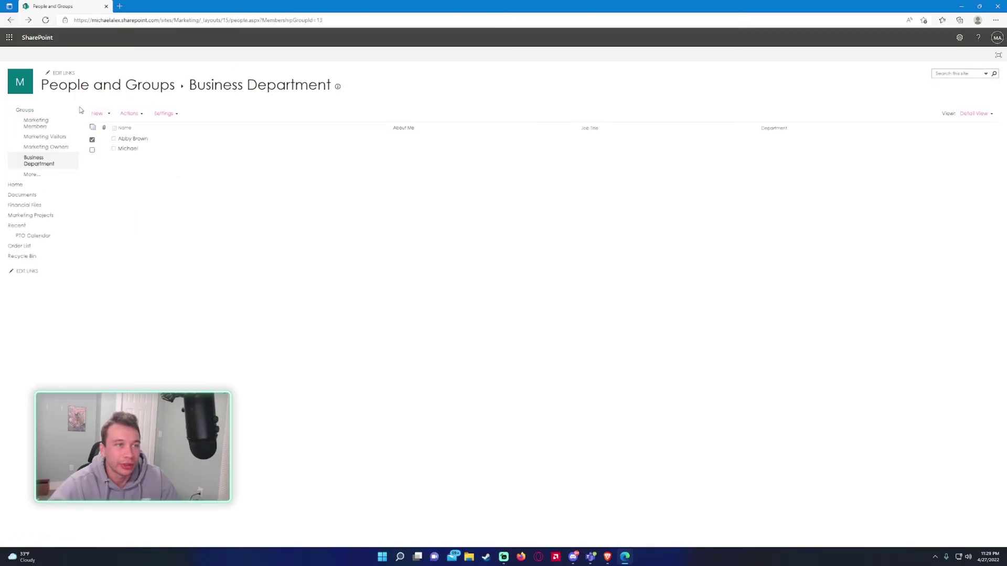
left_click(11, 20)
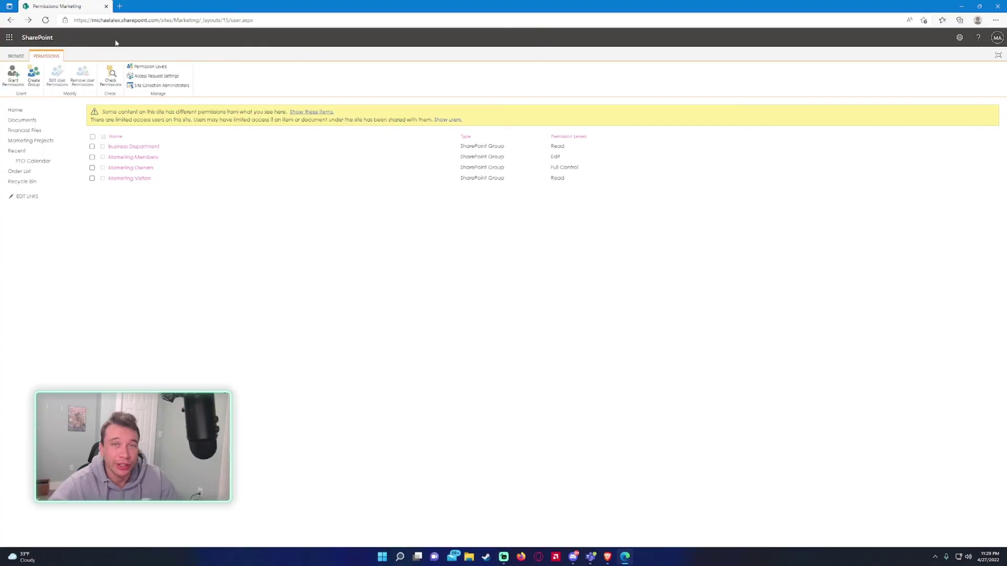
Step: Go back to the Marketing home page and select its Documents heading
left_click(11, 20)
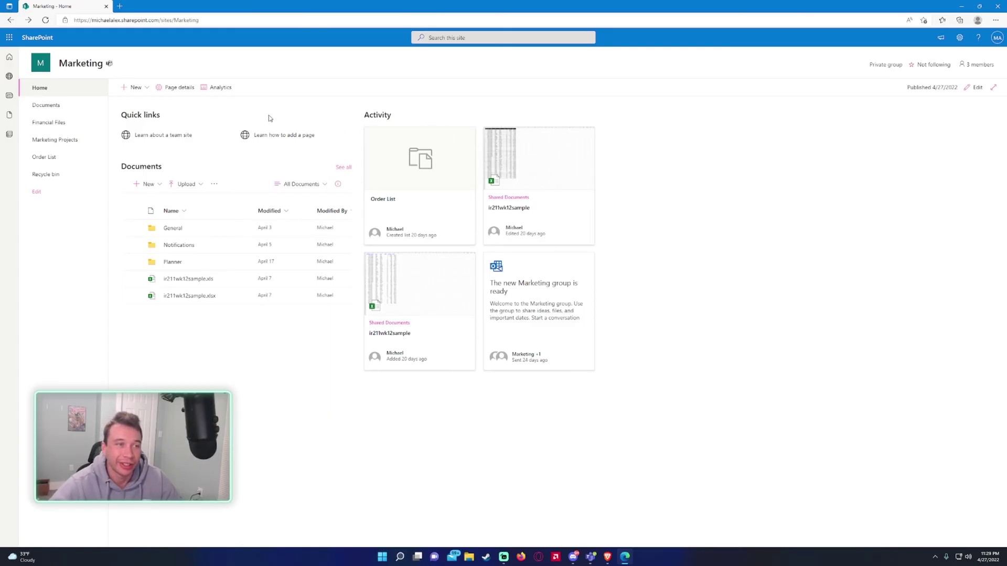
left_click(180, 173)
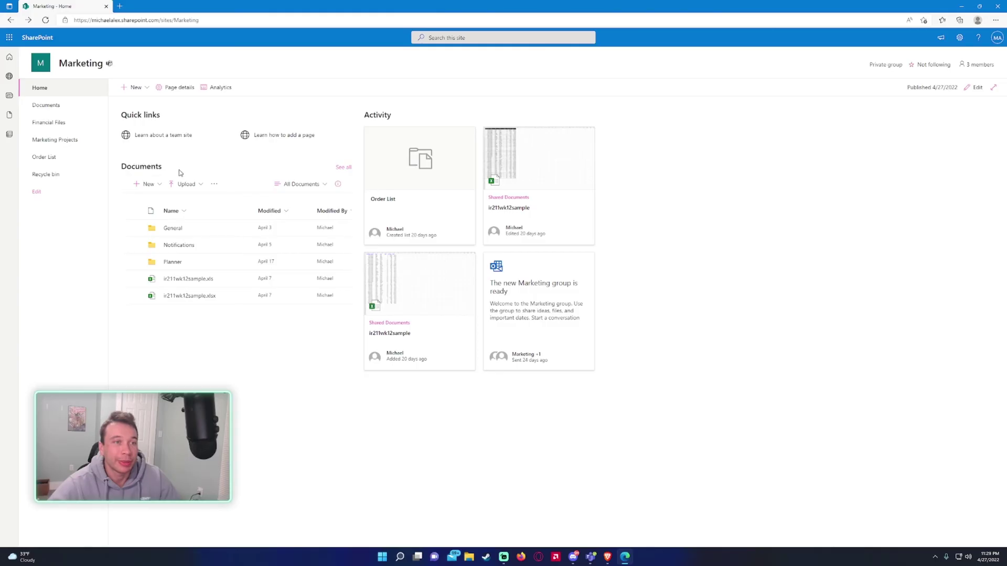
left_click_drag(116, 171, 179, 173)
left_click(181, 173)
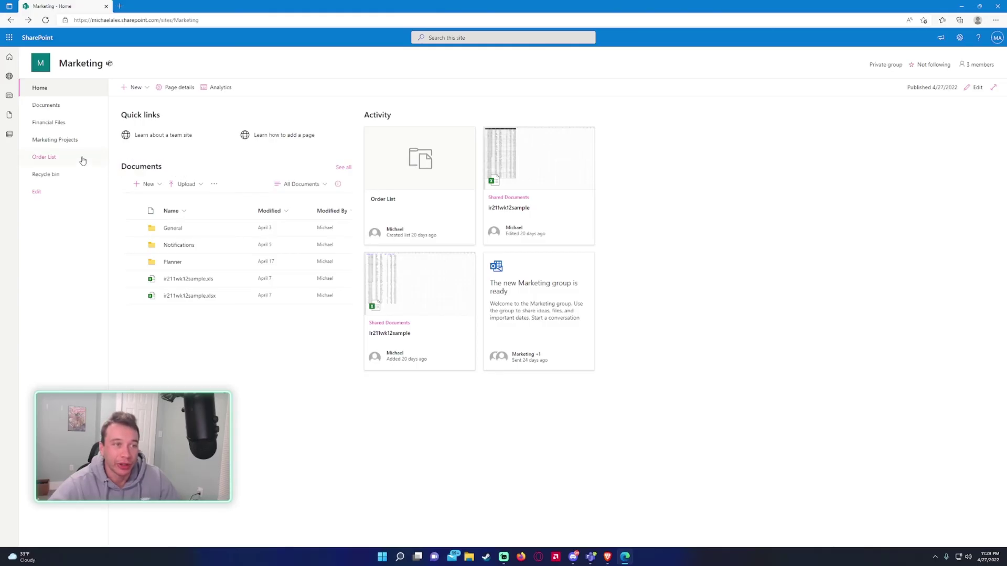